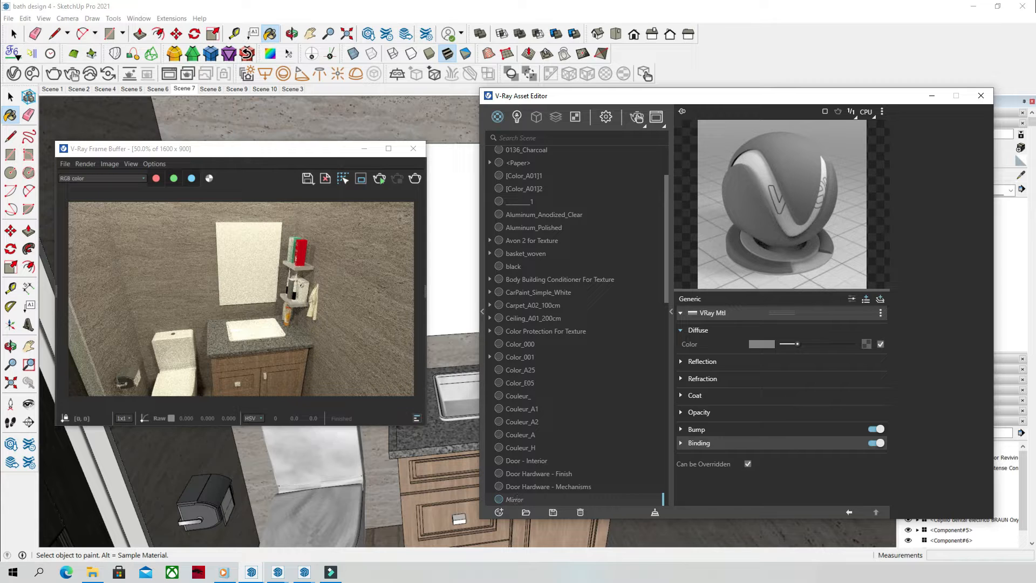
- Name the new generic material Mirror and set its diffuse colour to black
{"action": "key", "text": "Delete"}
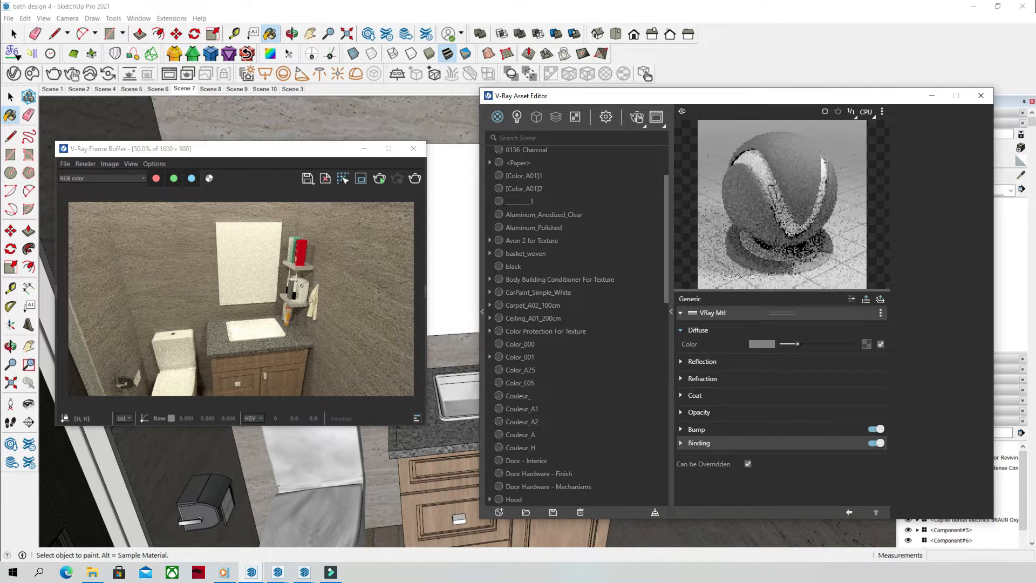
{"action": "scroll", "coordinate": [576, 327], "scroll_direction": "down", "scroll_amount": 9}
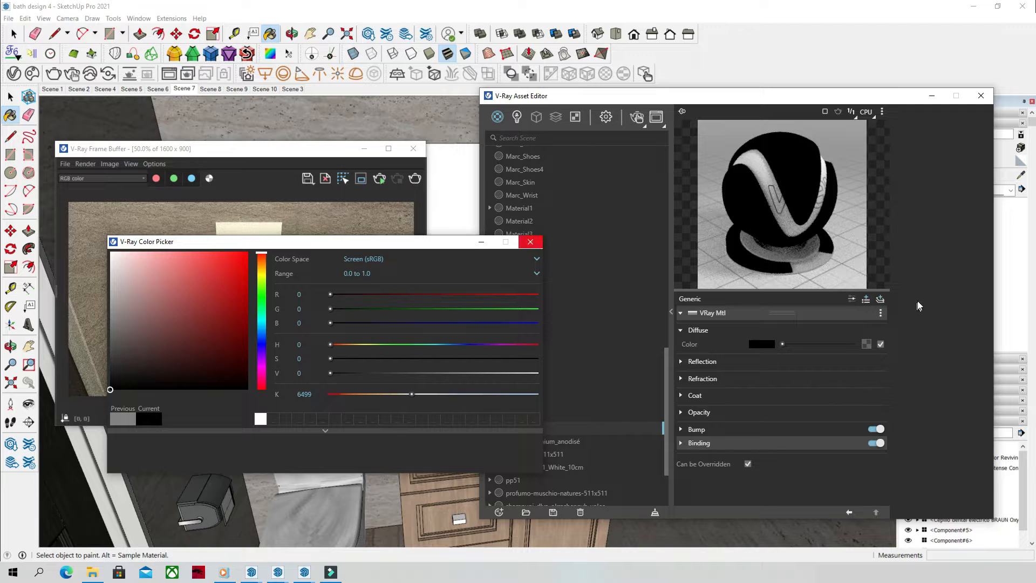
{"action": "left_click", "coordinate": [530, 241]}
- Set the Mirror material's reflection colour to full white and disable Fresnel
{"action": "left_click", "coordinate": [689, 359]}
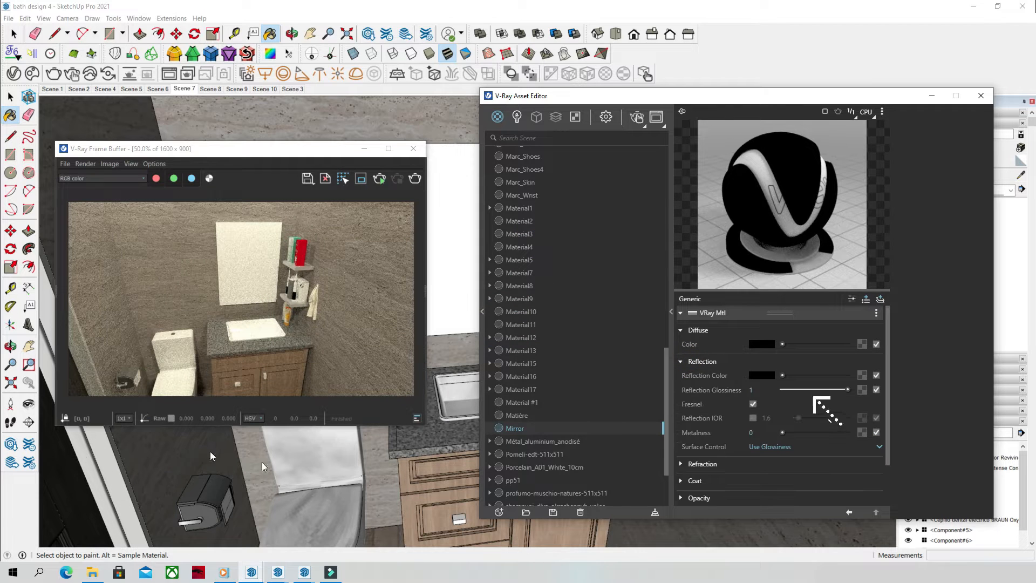
{"action": "left_click_drag", "start_coordinate": [781, 375], "coordinate": [848, 375]}
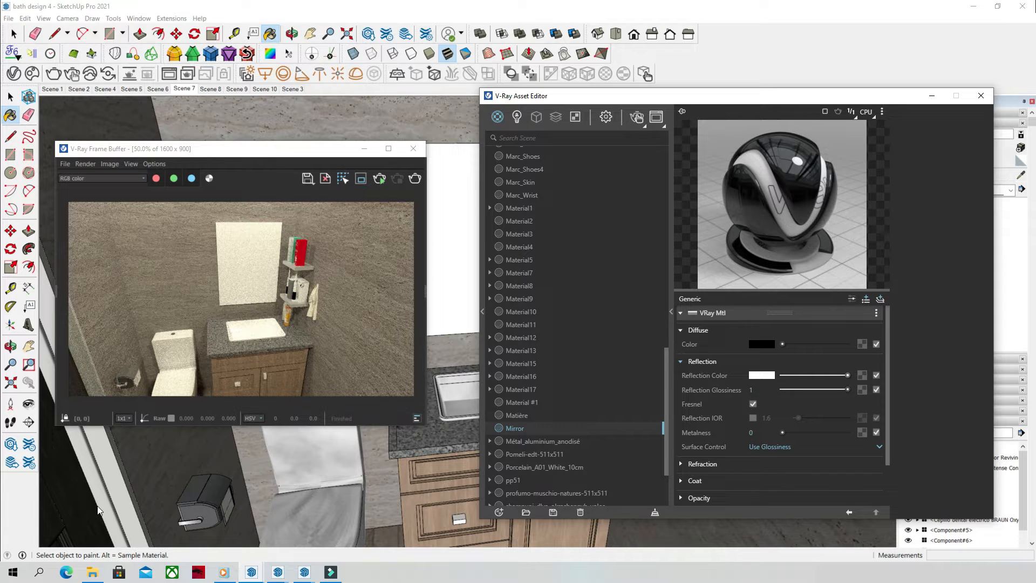
{"action": "left_click", "coordinate": [752, 403]}
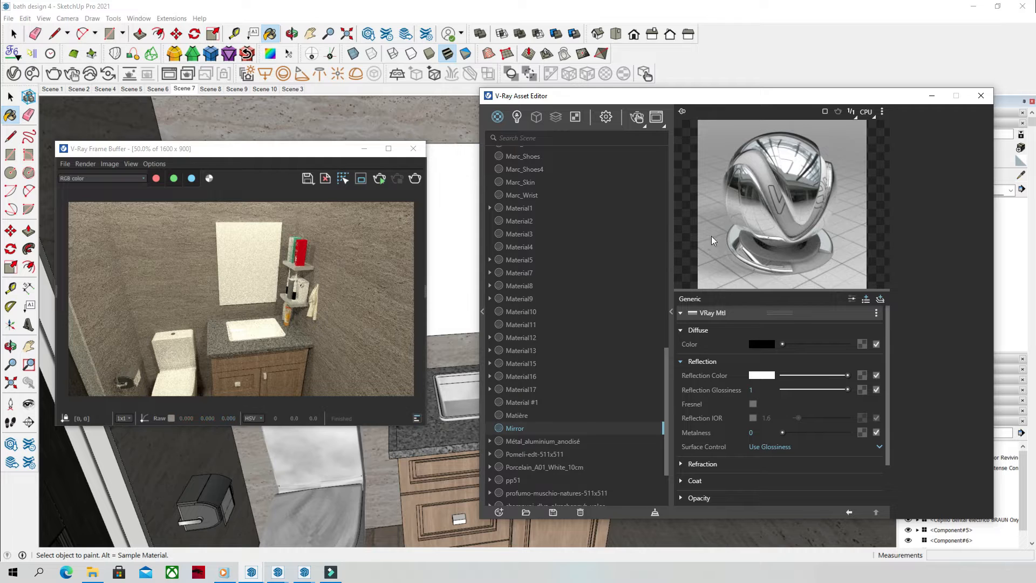
- Apply the Mirror material to the mirror face above the sink and run an interactive render of the bathroom
{"action": "left_click", "coordinate": [379, 178]}
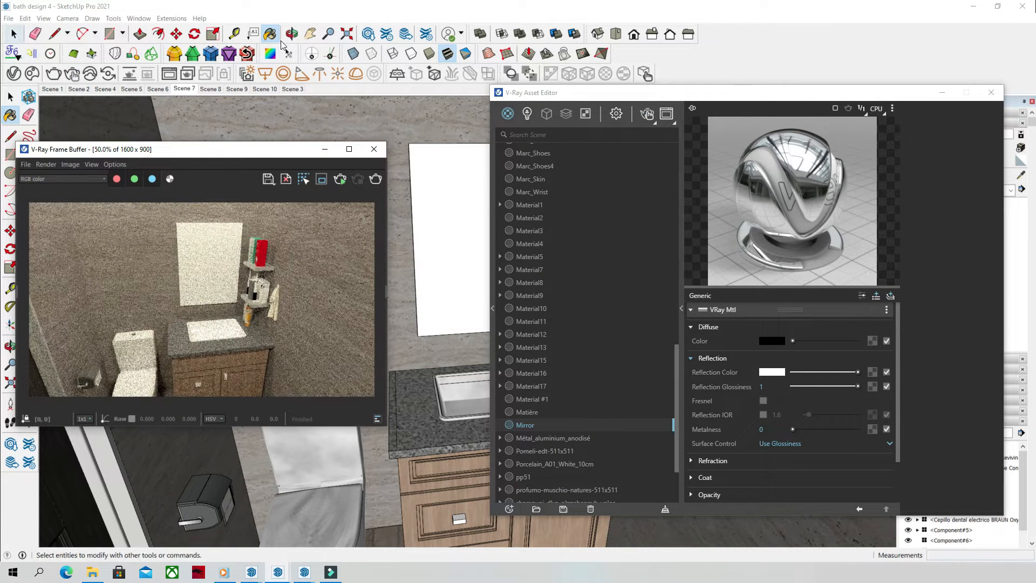
{"action": "key", "text": "space"}
{"action": "left_click", "coordinate": [428, 231]}
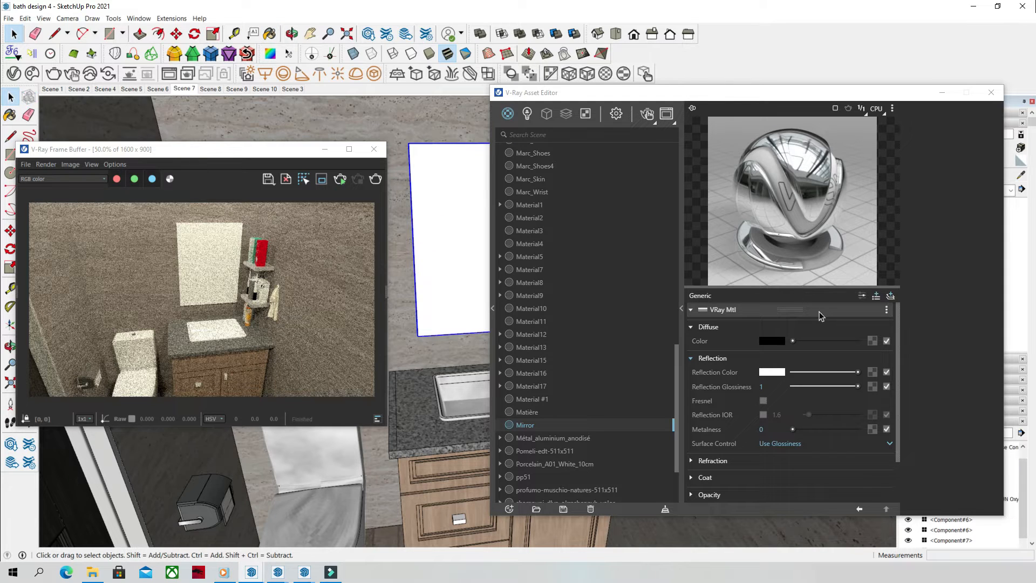
{"action": "right_click", "coordinate": [532, 424]}
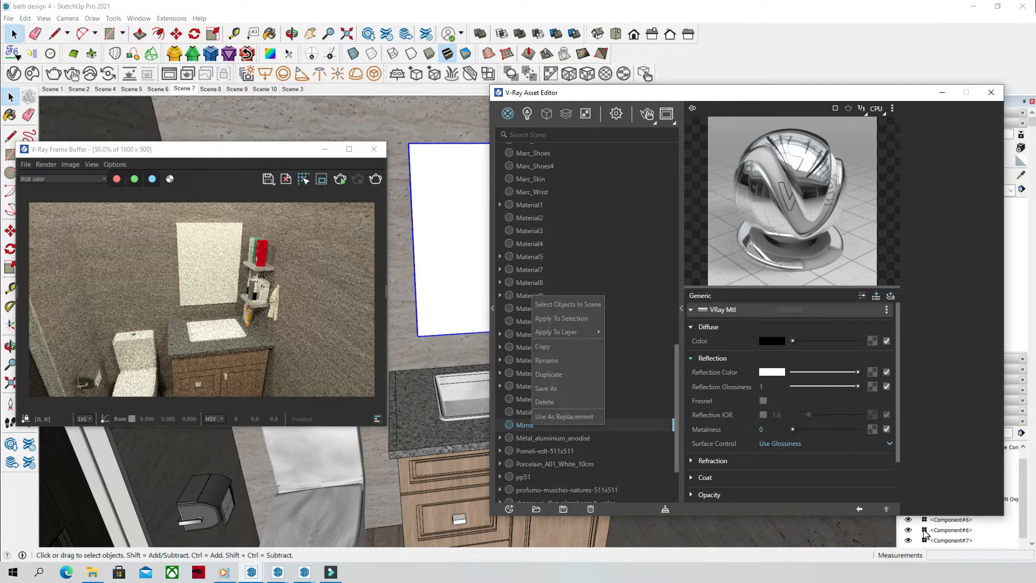
{"action": "key", "text": "Return"}
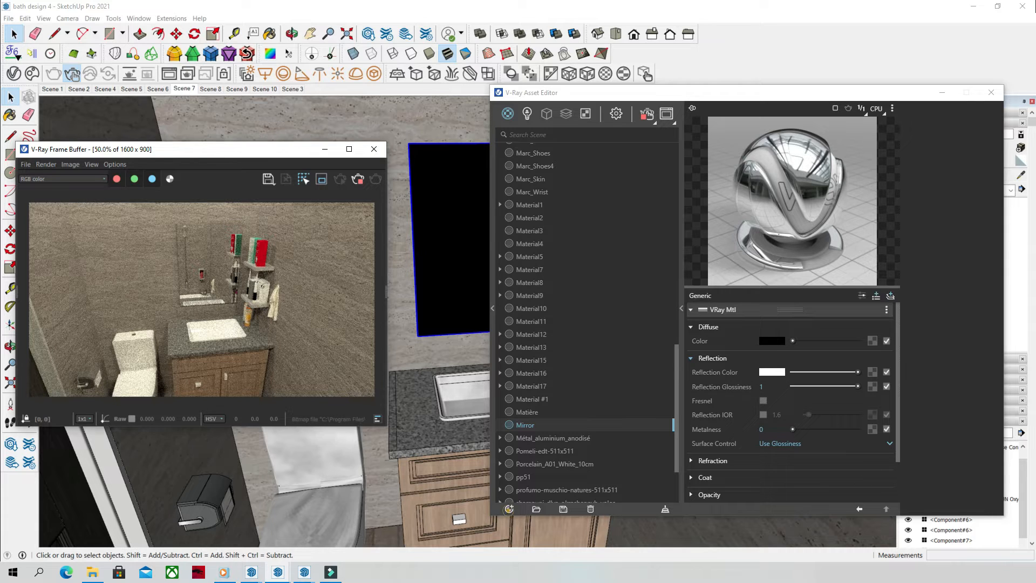
- Create a second generic material, name it Mirror 2 and locate it in the material list
{"action": "left_click", "coordinate": [509, 509]}
{"action": "mouse_move", "coordinate": [526, 495]}
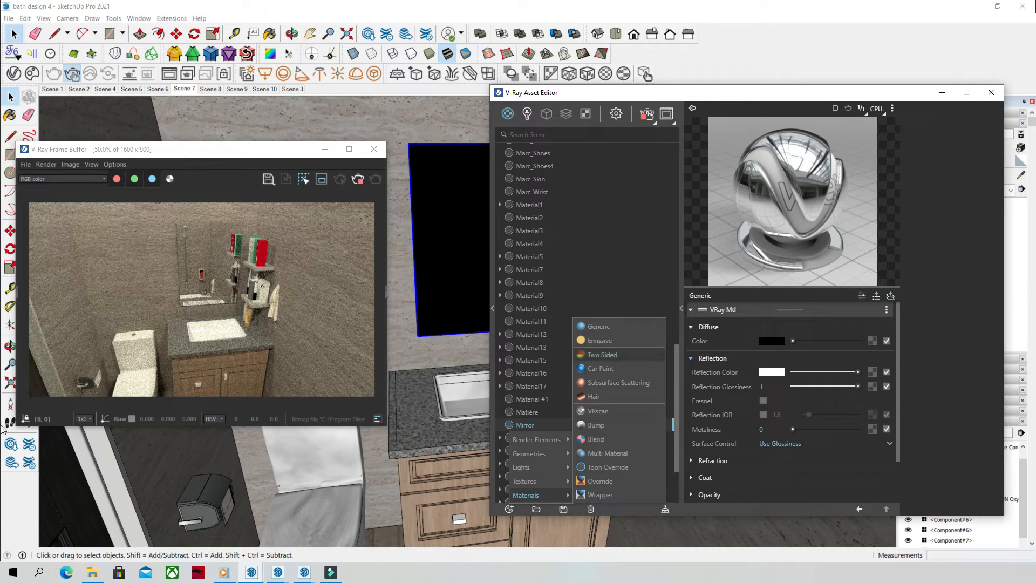
{"action": "left_click", "coordinate": [599, 326]}
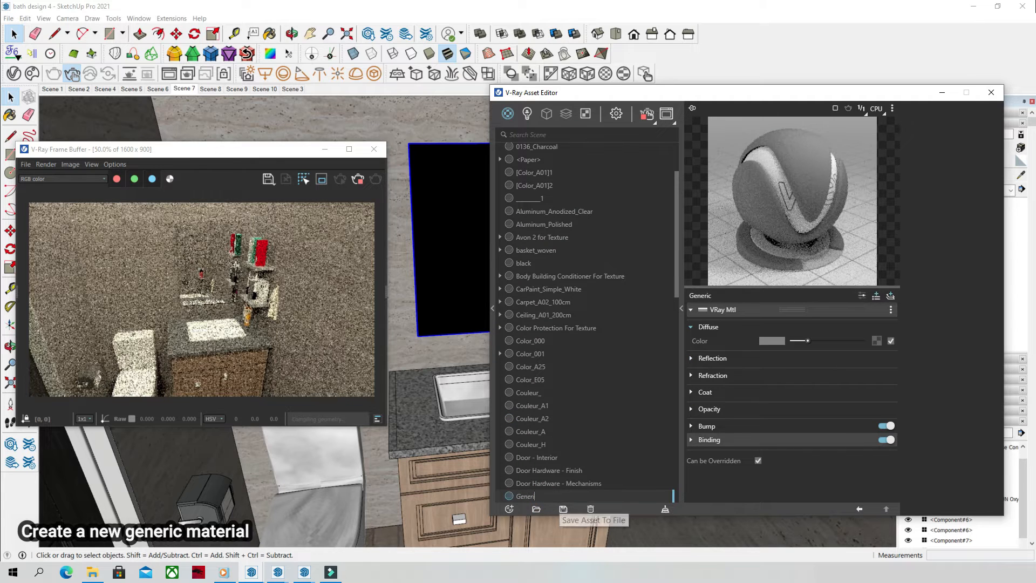
{"action": "key", "text": "BackSpace"}
{"action": "key", "text": "BackSpace"}
{"action": "type", "text": "Mirror"}
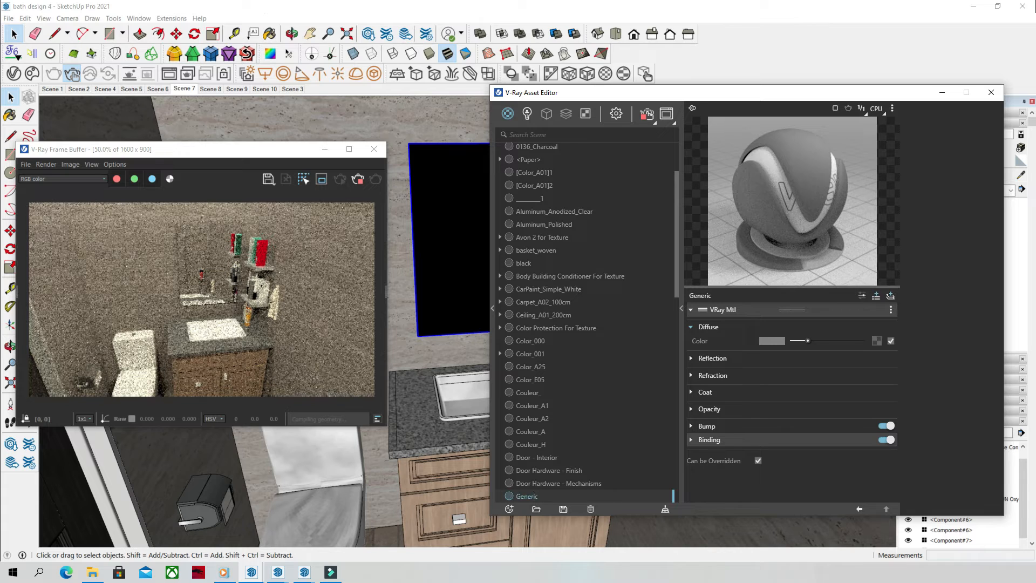
{"action": "key", "text": "Return"}
{"action": "scroll", "coordinate": [593, 378], "scroll_direction": "down", "scroll_amount": 5}
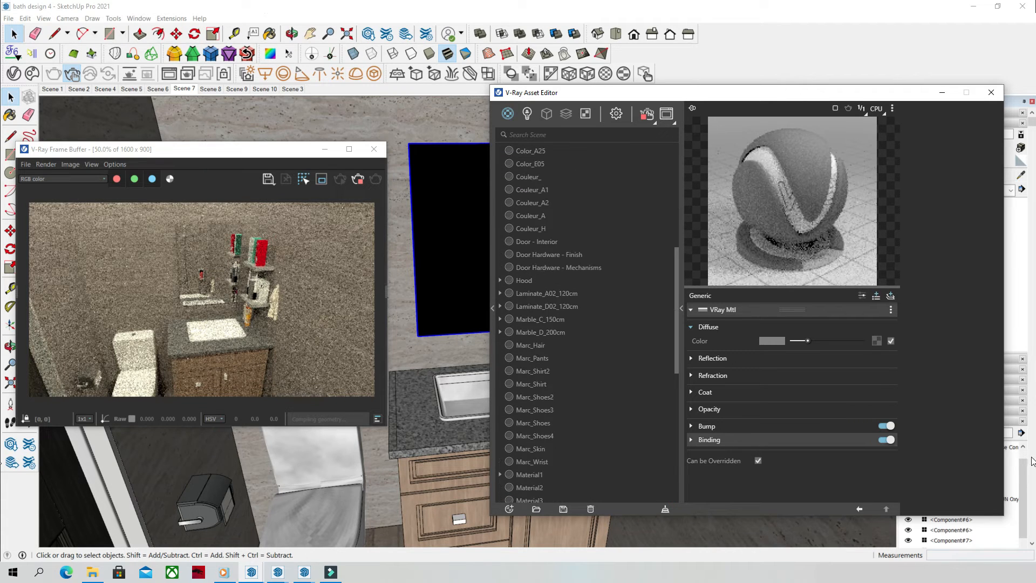
{"action": "scroll", "coordinate": [594, 399], "scroll_direction": "down", "scroll_amount": 8}
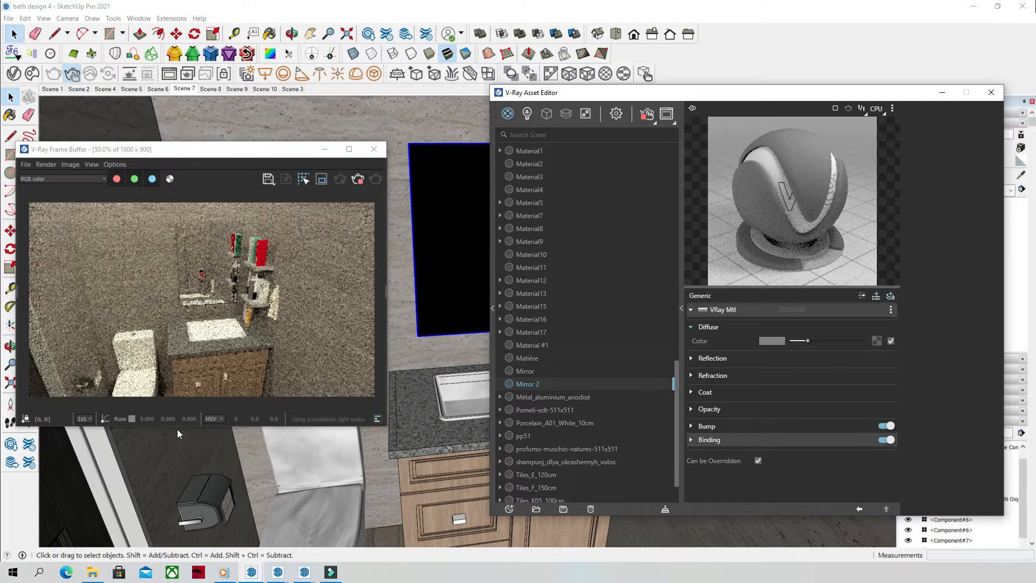
- Keep Mirror 2's grey diffuse colour, set its reflection colour to white, and enable its reflection IOR at 20
{"action": "left_click", "coordinate": [773, 341]}
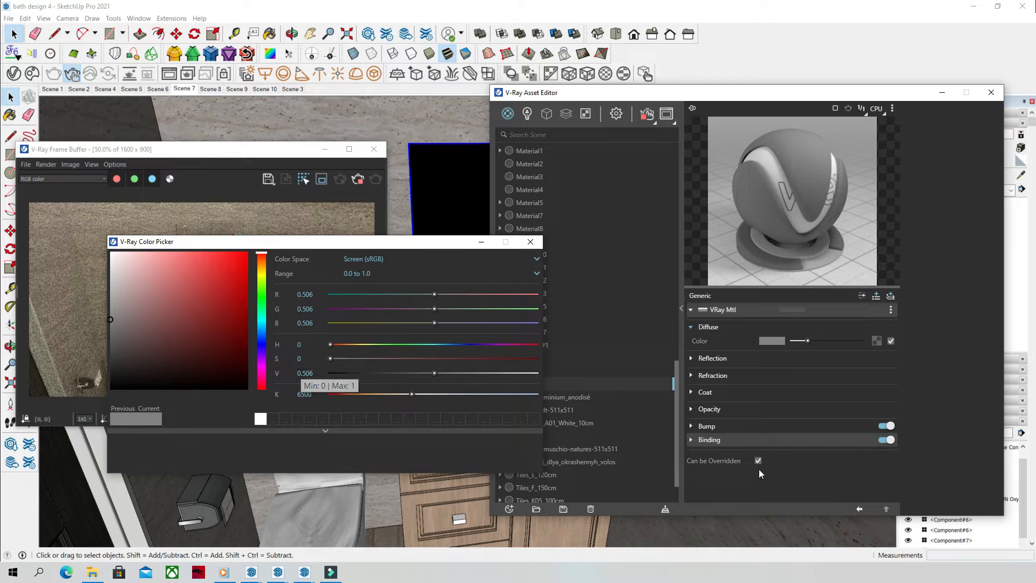
{"action": "left_click", "coordinate": [530, 241]}
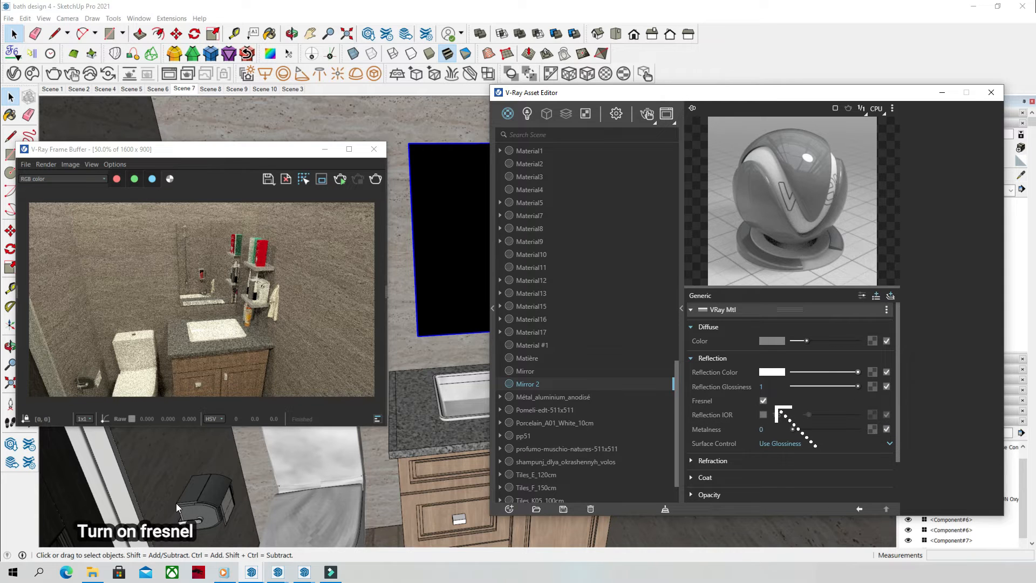
{"action": "left_click", "coordinate": [763, 415]}
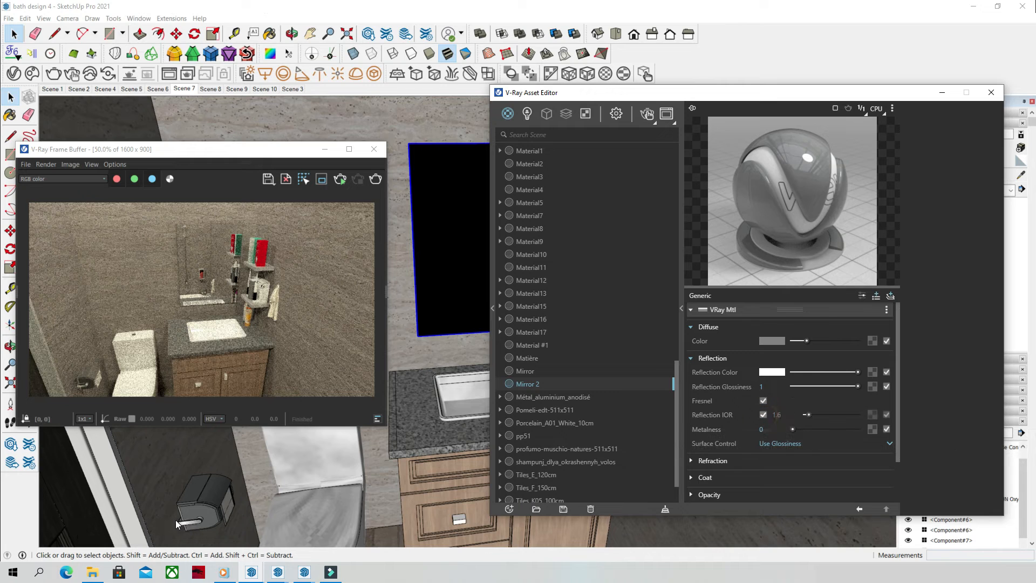
{"action": "left_click_drag", "start_coordinate": [807, 415], "coordinate": [848, 415]}
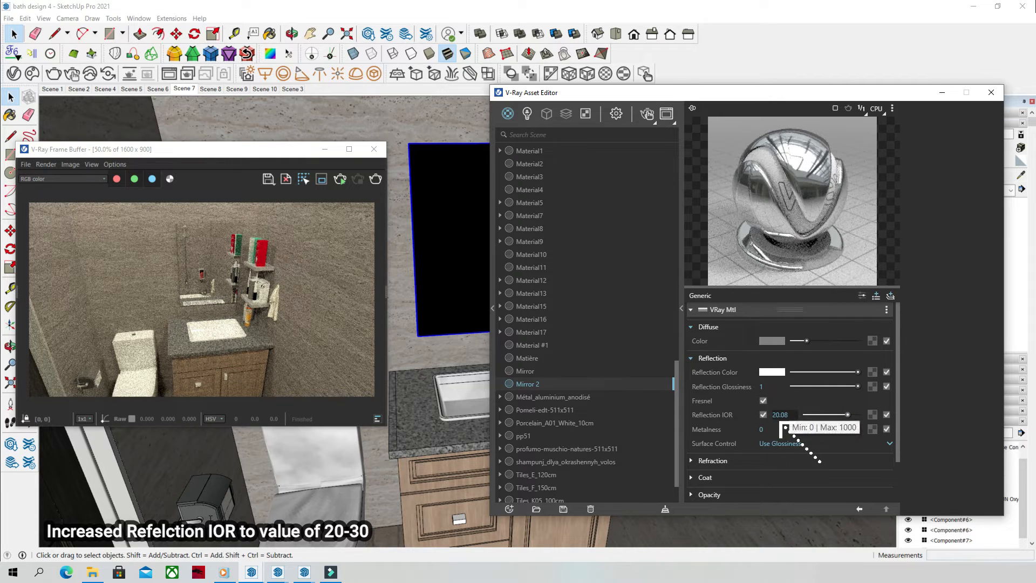
{"action": "double_click", "coordinate": [780, 414]}
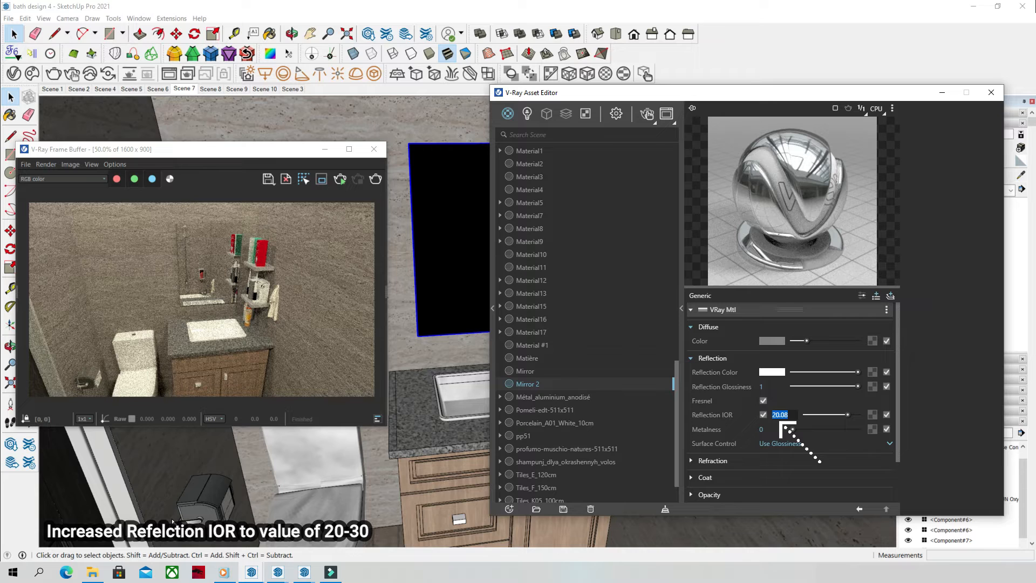
{"action": "type", "text": "20"}
{"action": "key", "text": "Return"}
- Try a reflection IOR of 25 on Mirror 2, and return it to 20
{"action": "left_click", "coordinate": [776, 413]}
{"action": "key", "text": "Return"}
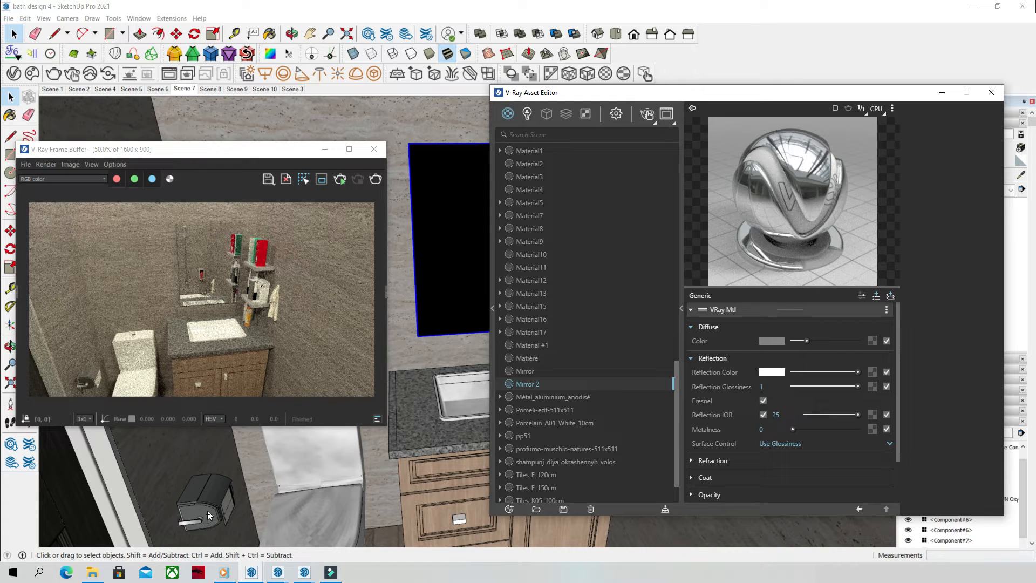
{"action": "left_click_drag", "start_coordinate": [782, 415], "coordinate": [776, 415]}
{"action": "type", "text": "0"}
{"action": "key", "text": "Return"}
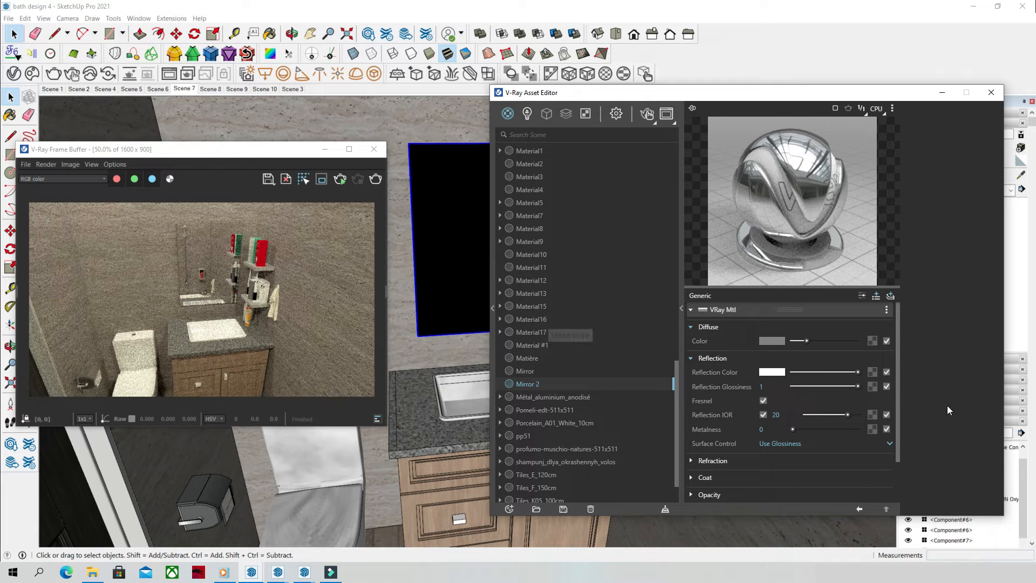
- Apply Mirror 2 to the mirror face above the sink and start the interactive render
{"action": "left_click", "coordinate": [451, 231]}
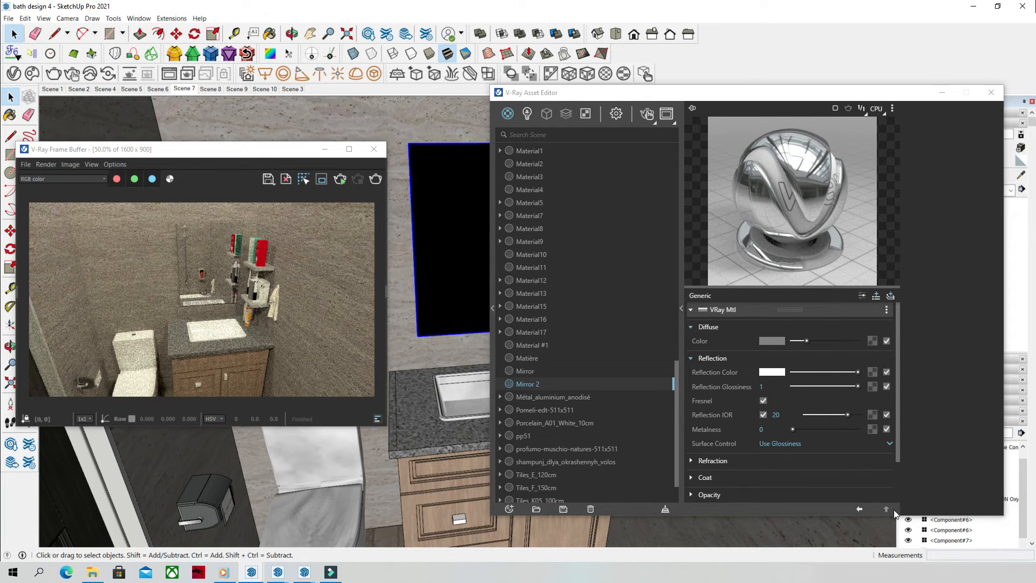
{"action": "right_click", "coordinate": [530, 383]}
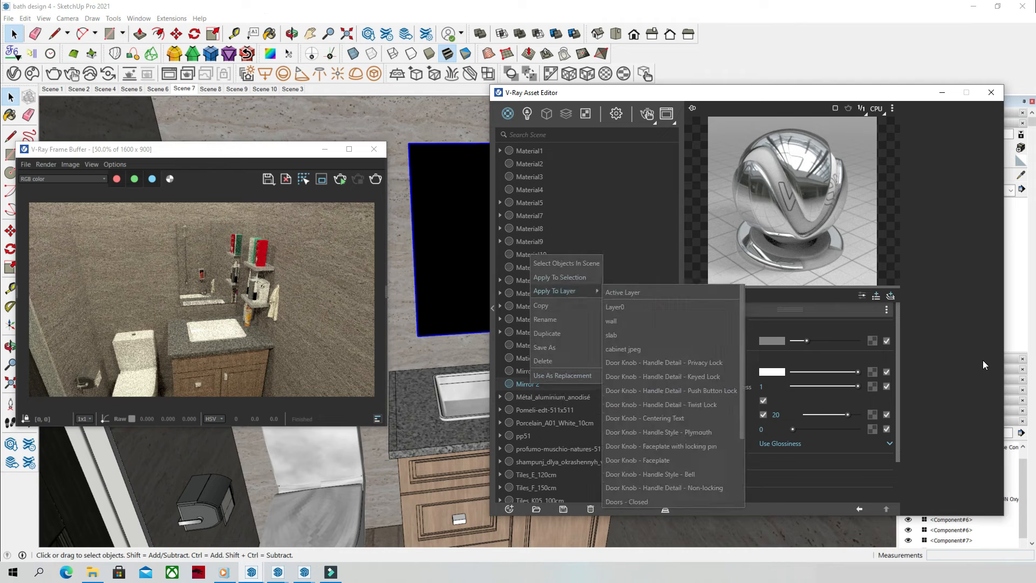
{"action": "left_click", "coordinate": [578, 276]}
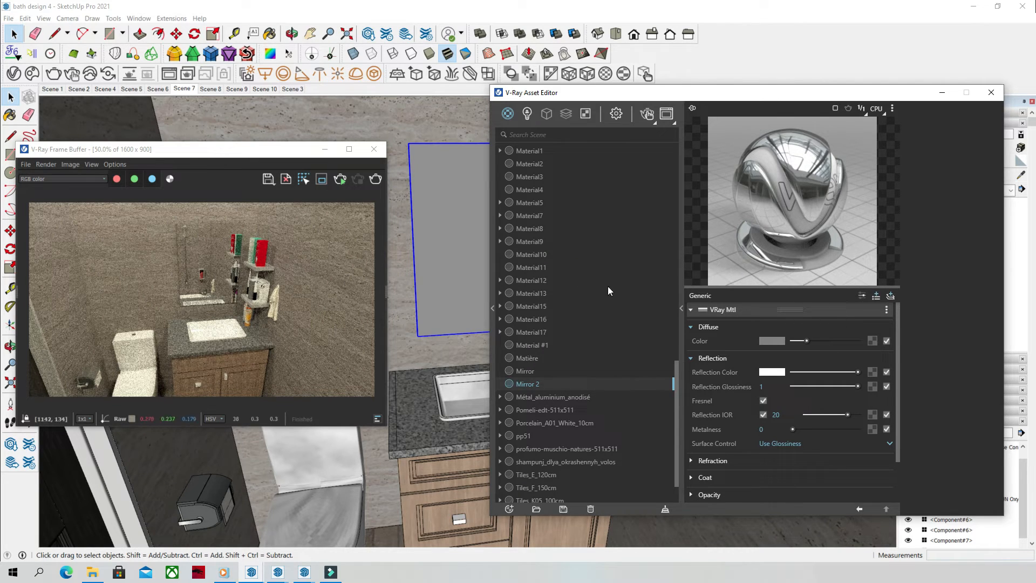
{"action": "left_click", "coordinate": [340, 180]}
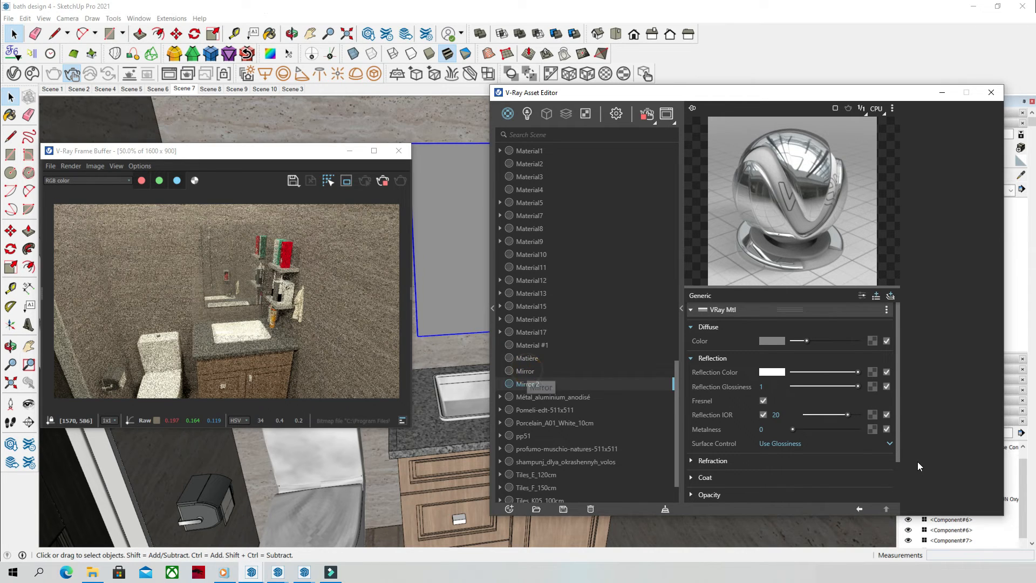
- Display the first Mirror material's settings to compare them with those of Mirror 2
{"action": "left_click", "coordinate": [526, 370]}
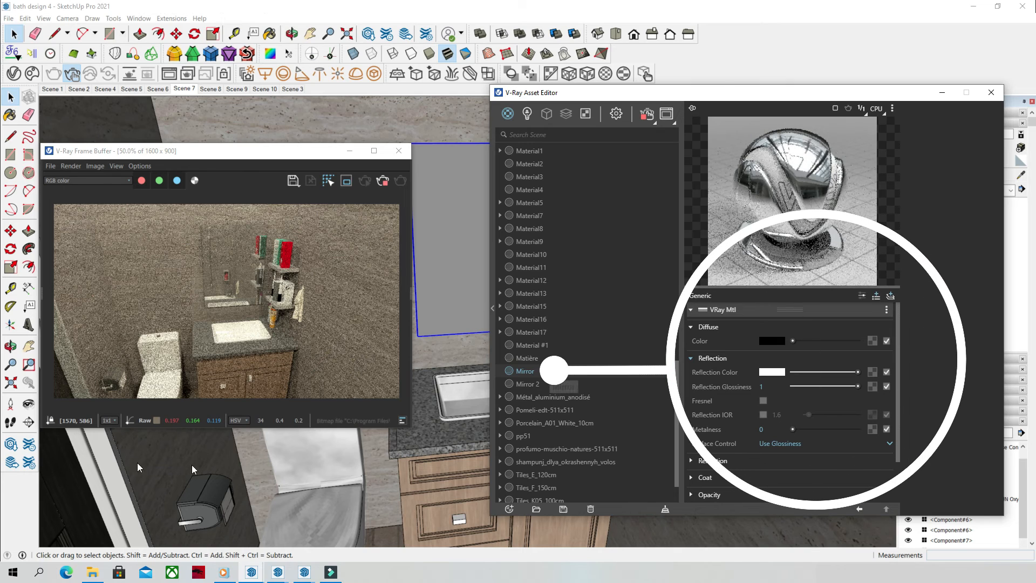